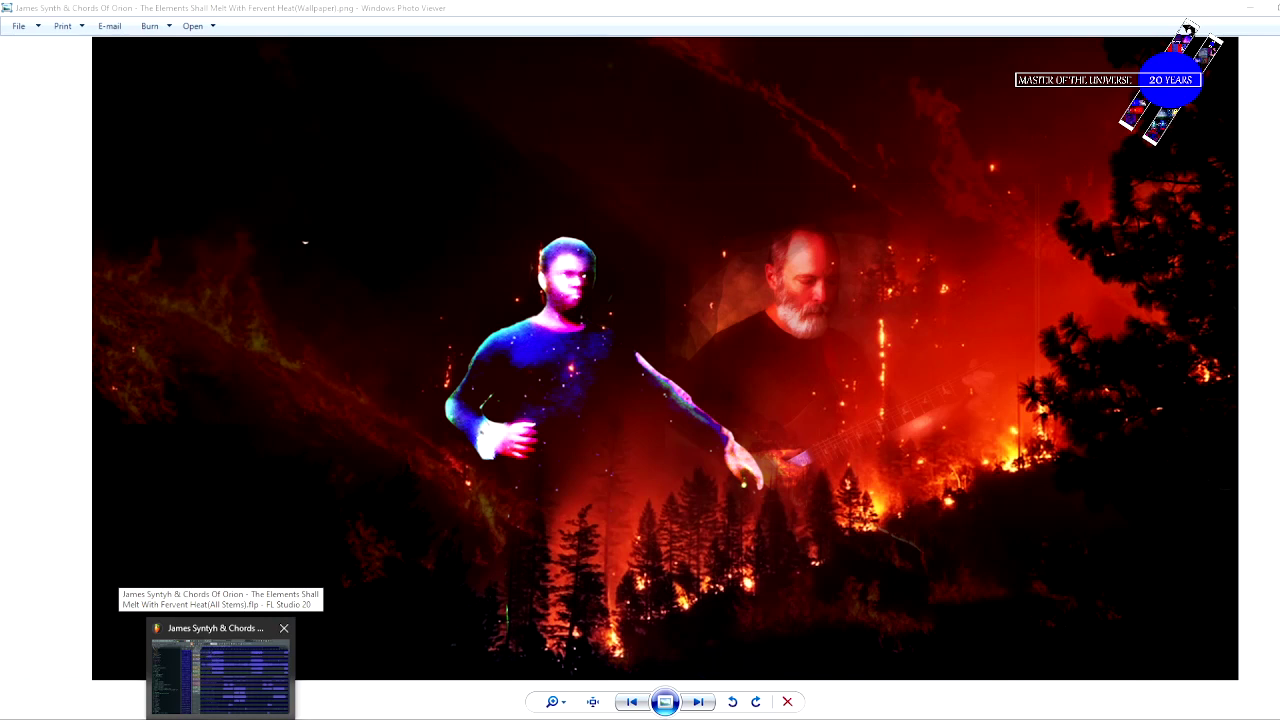
# Switch to the FL Studio project holding all stems of The Elements Shall Melt With Fervent Heat
pyautogui.hotkey('alt', 'Tab')
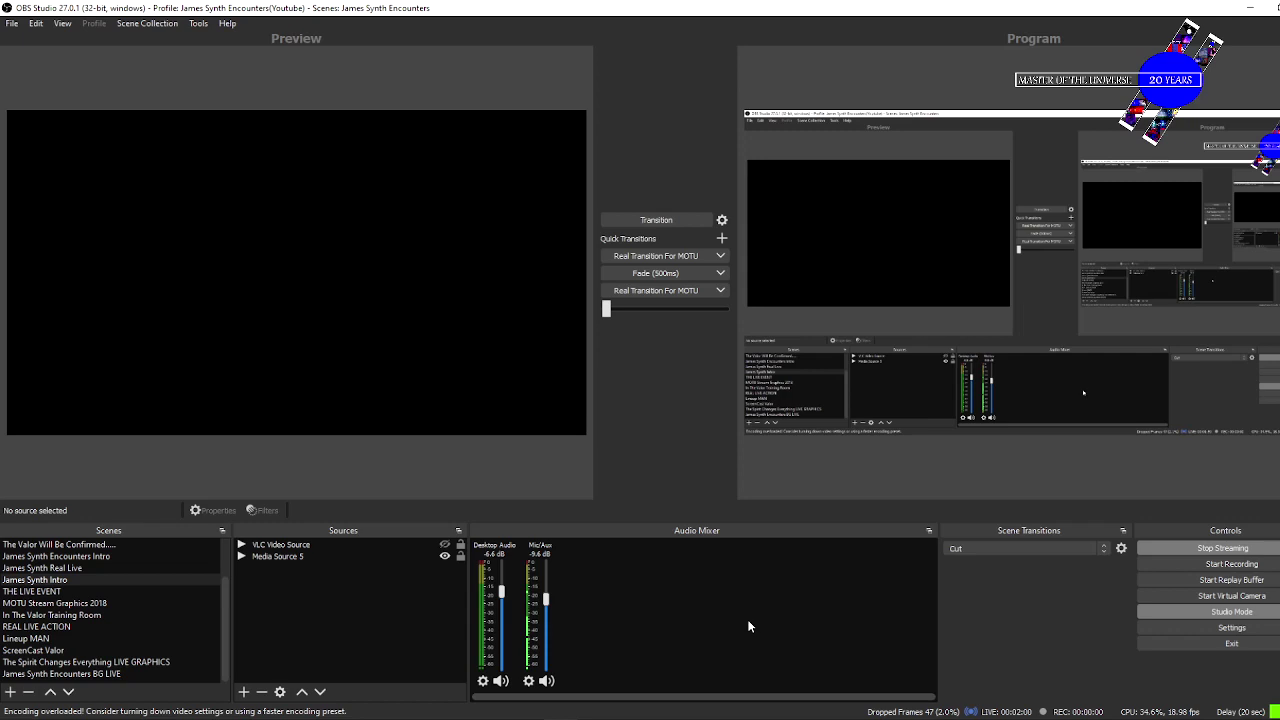
pyautogui.moveTo(220, 718)
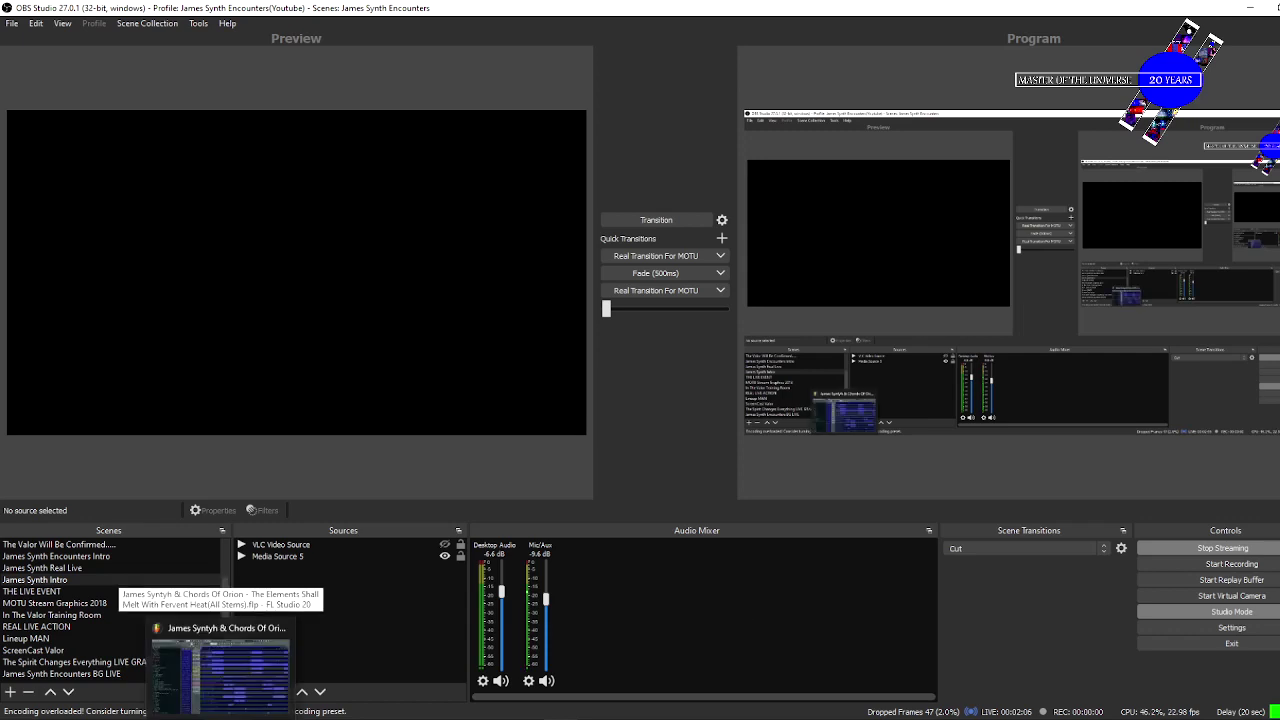
pyautogui.click(220, 665)
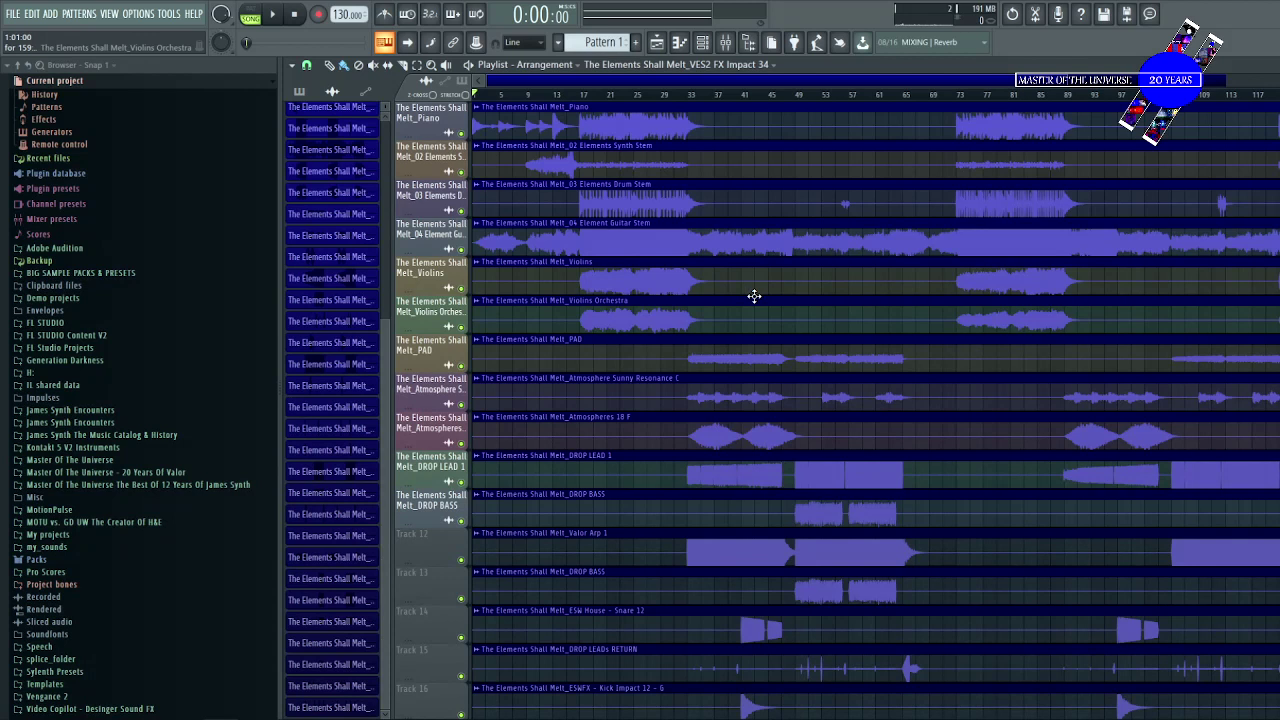
# Solo the Piano track and play it from the start and again from about bar 9
pyautogui.rightClick(462, 133)
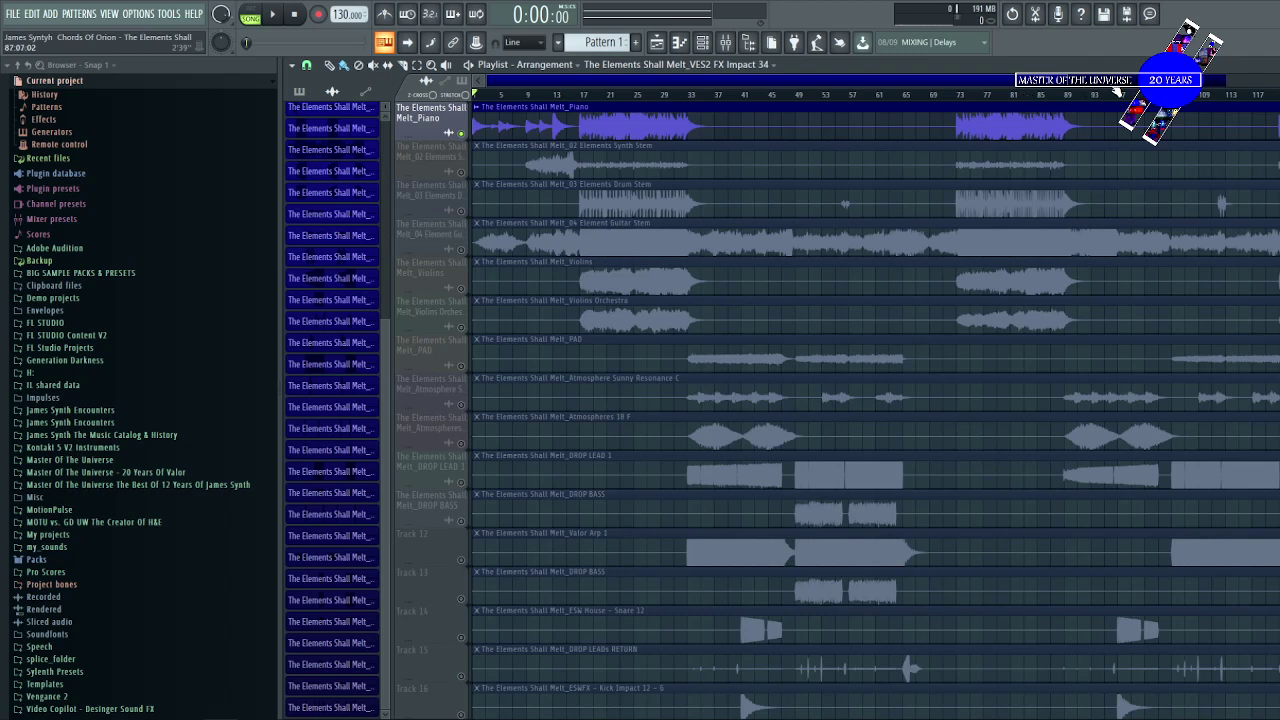
pyautogui.press('space')
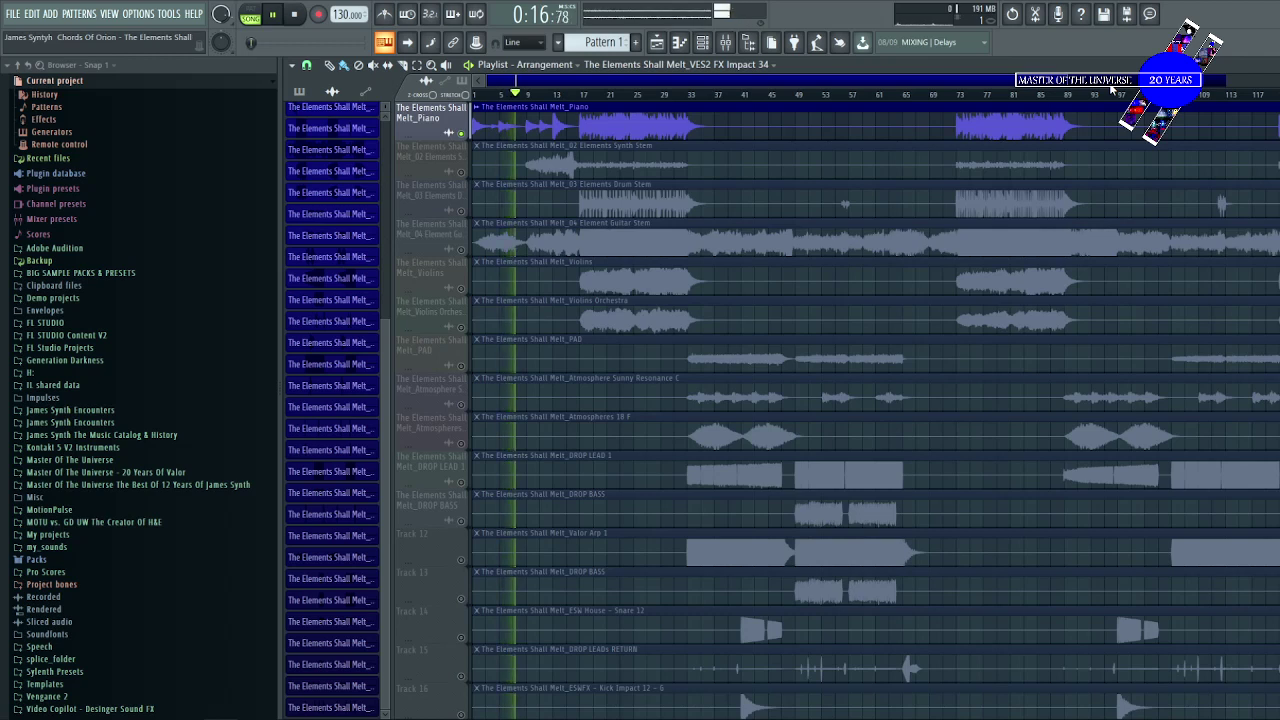
pyautogui.press('space')
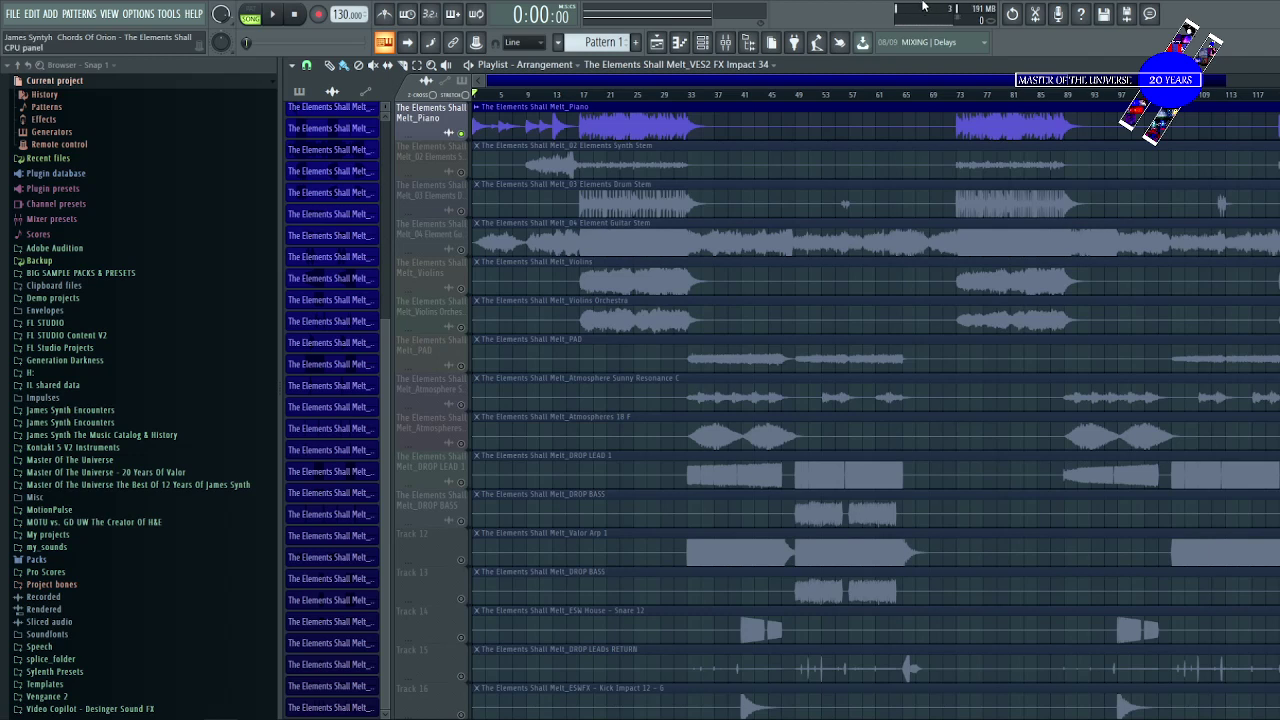
pyautogui.moveTo(542, 96); pyautogui.dragTo(528, 94)
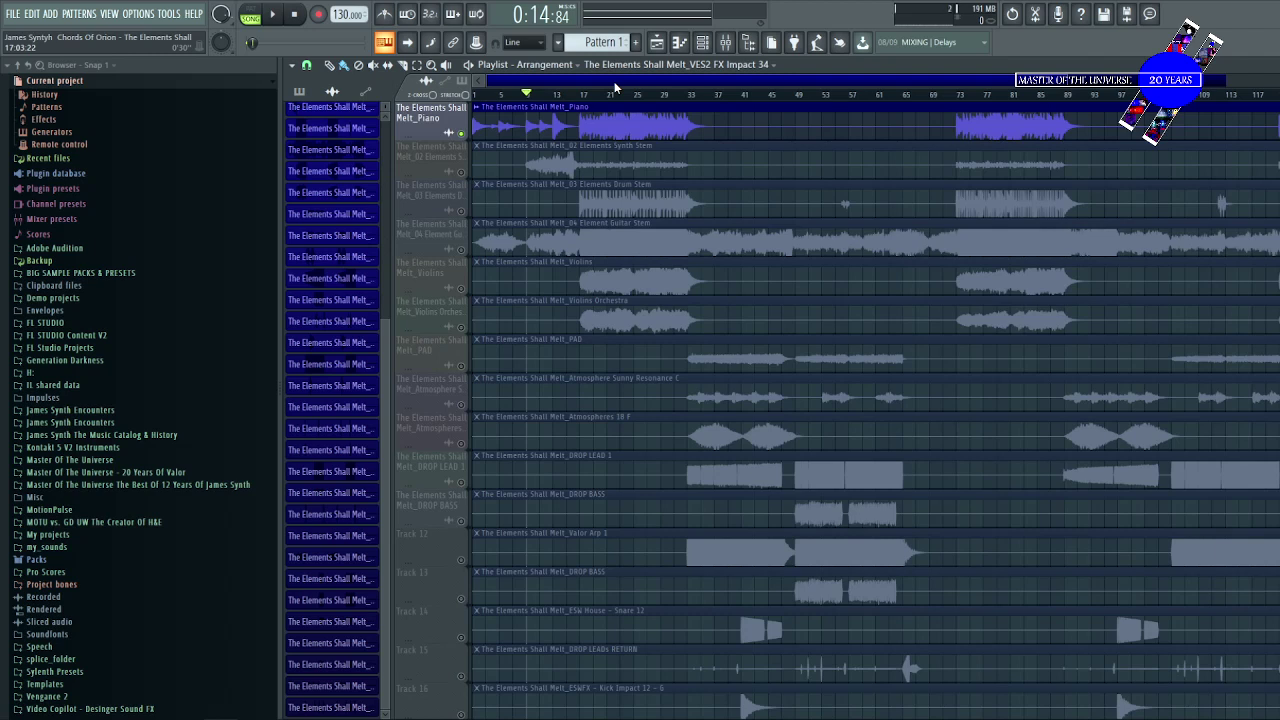
pyautogui.press('space')
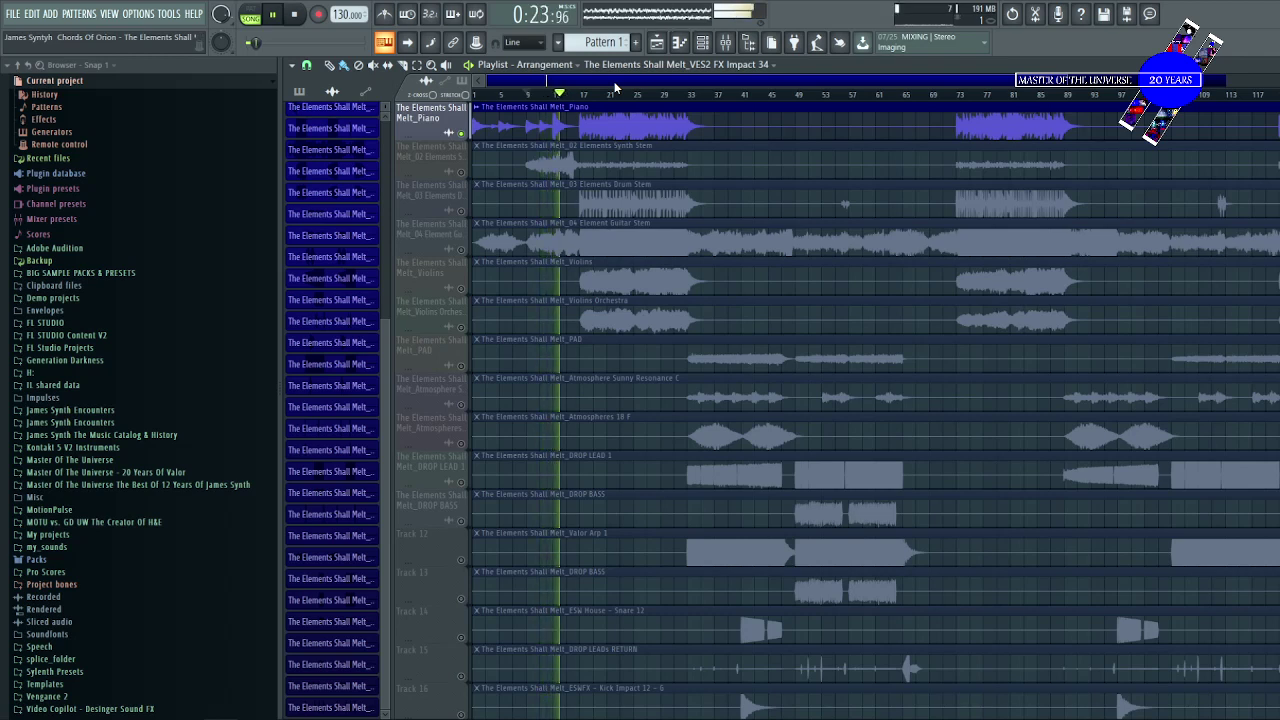
pyautogui.press('space')
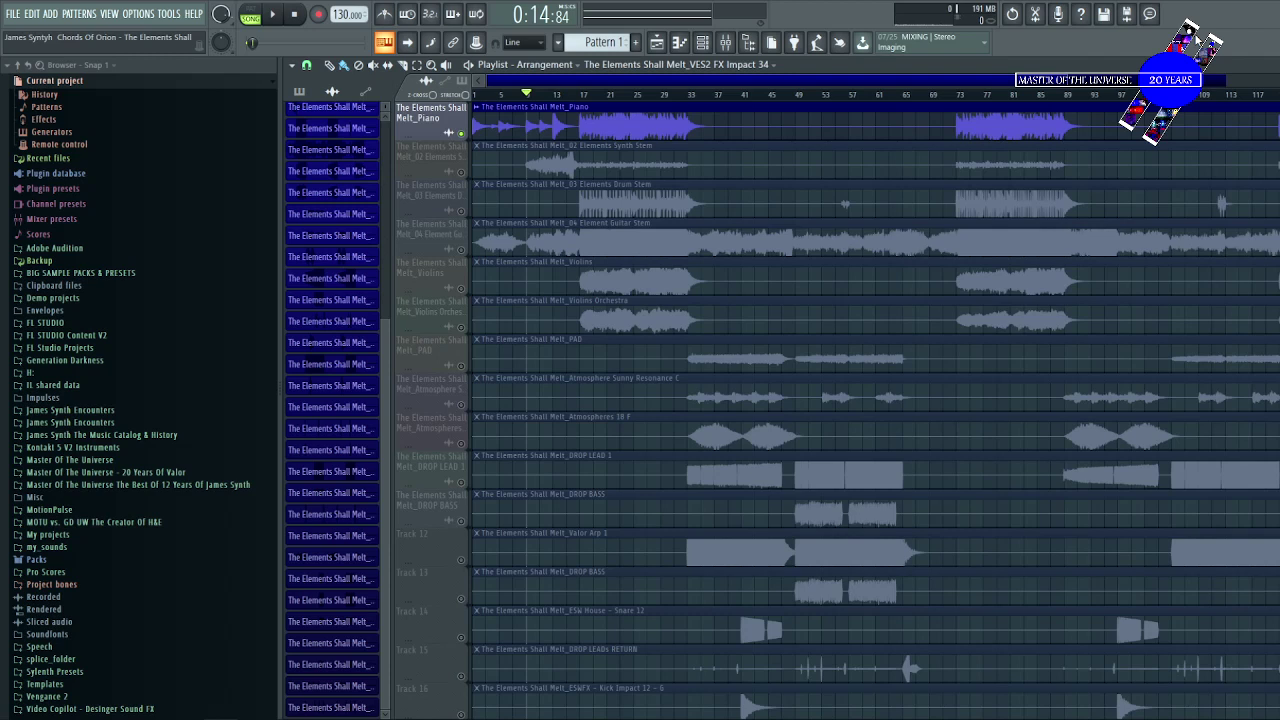
pyautogui.click(618, 117)
pyautogui.doubleClick(618, 117)
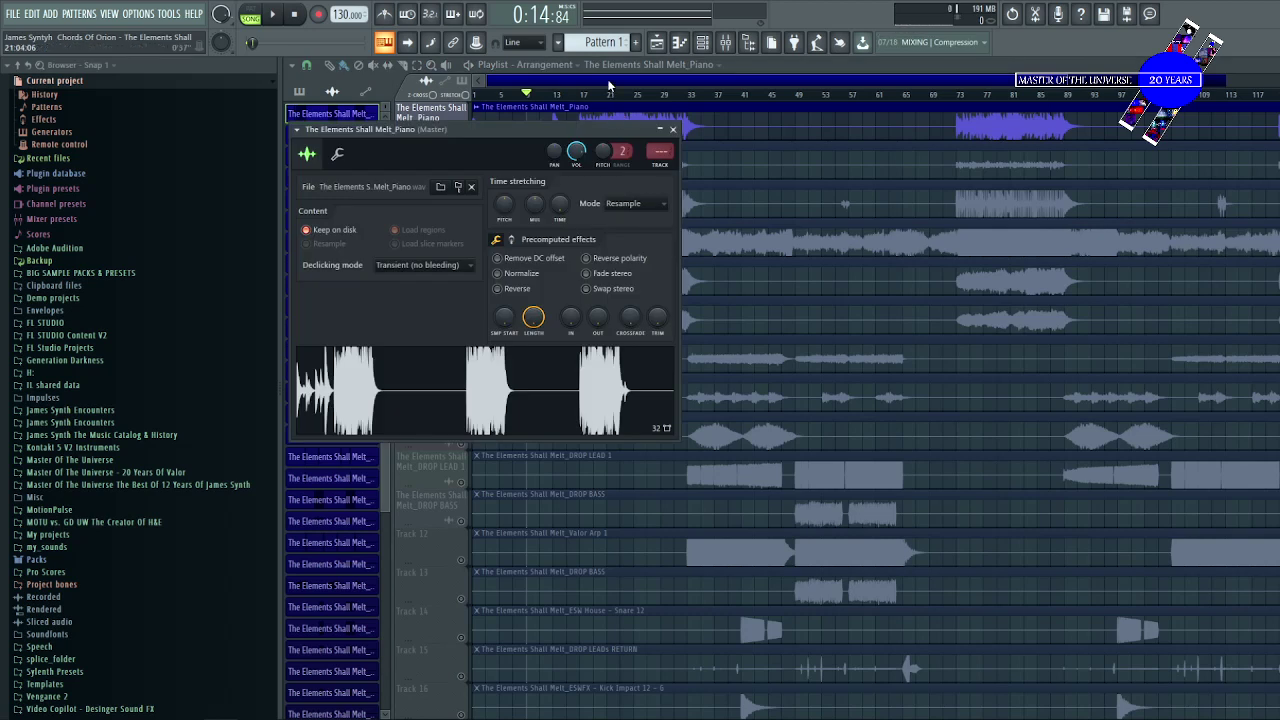
pyautogui.press('Escape')
# Solo the 02 Elements Synth Stem track and play it from about bar 9
pyautogui.click(462, 176)
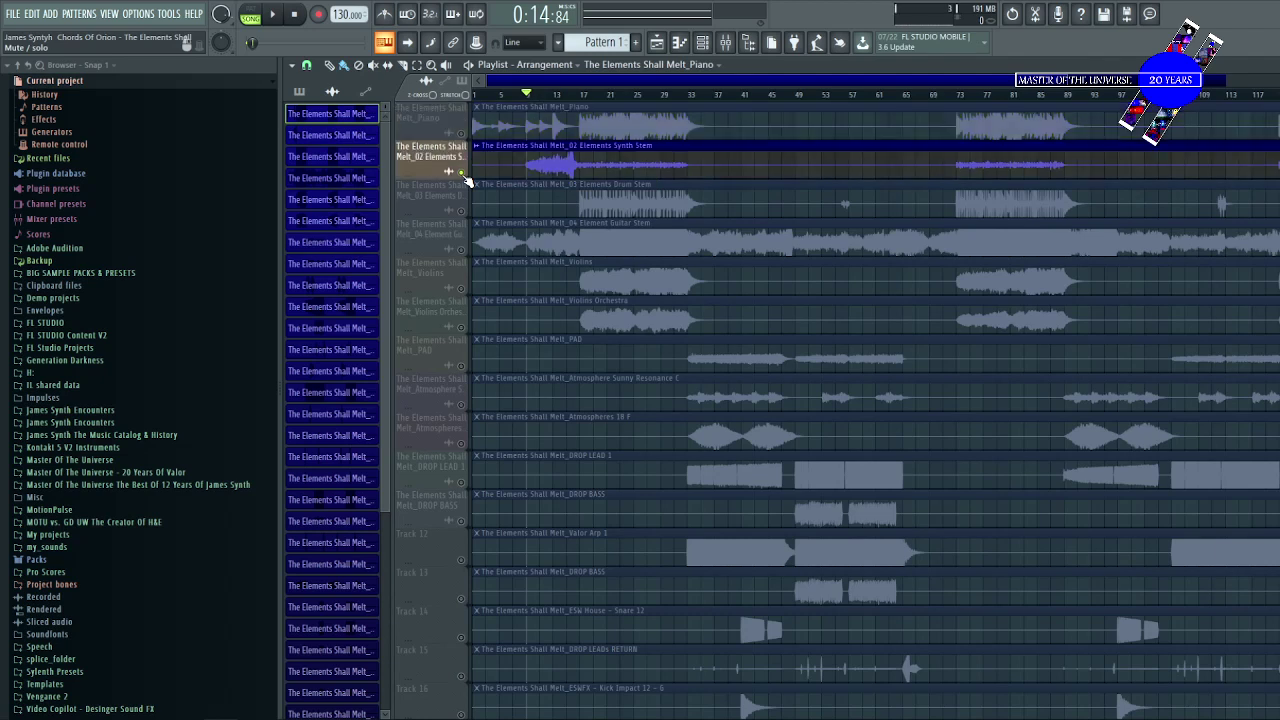
pyautogui.press('space')
pyautogui.press('space')
pyautogui.press('space')
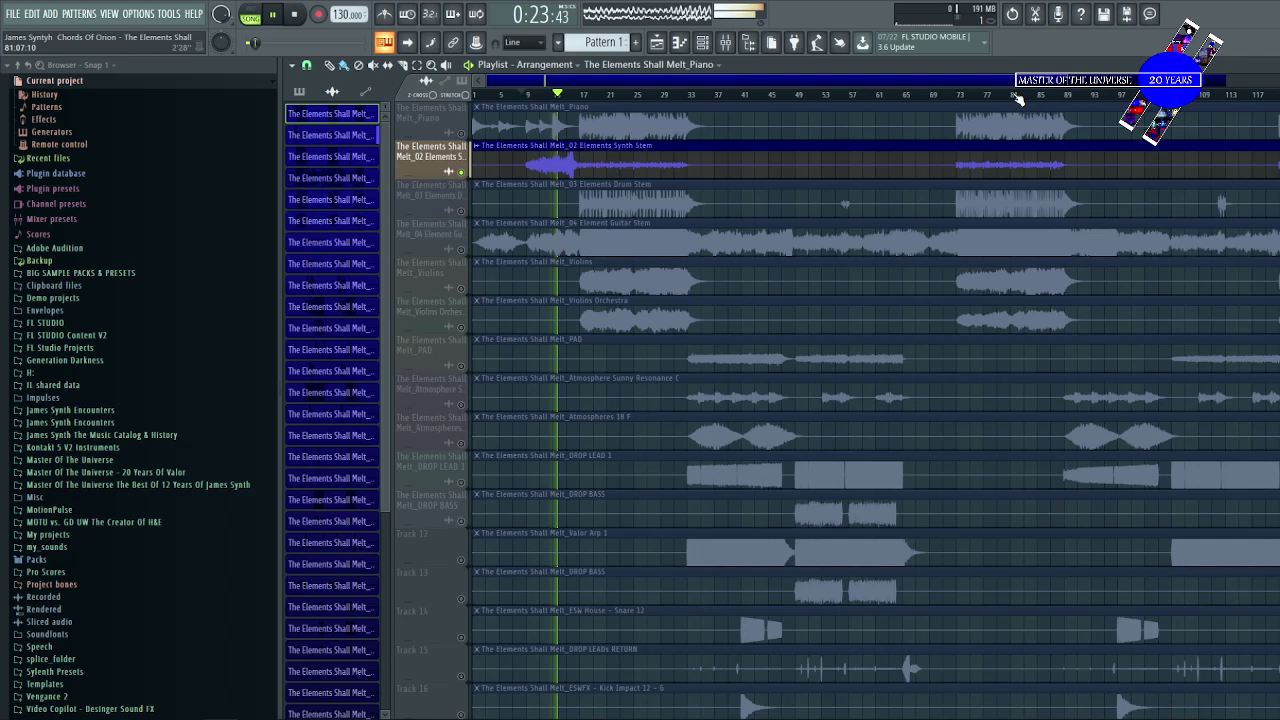
pyautogui.press('space')
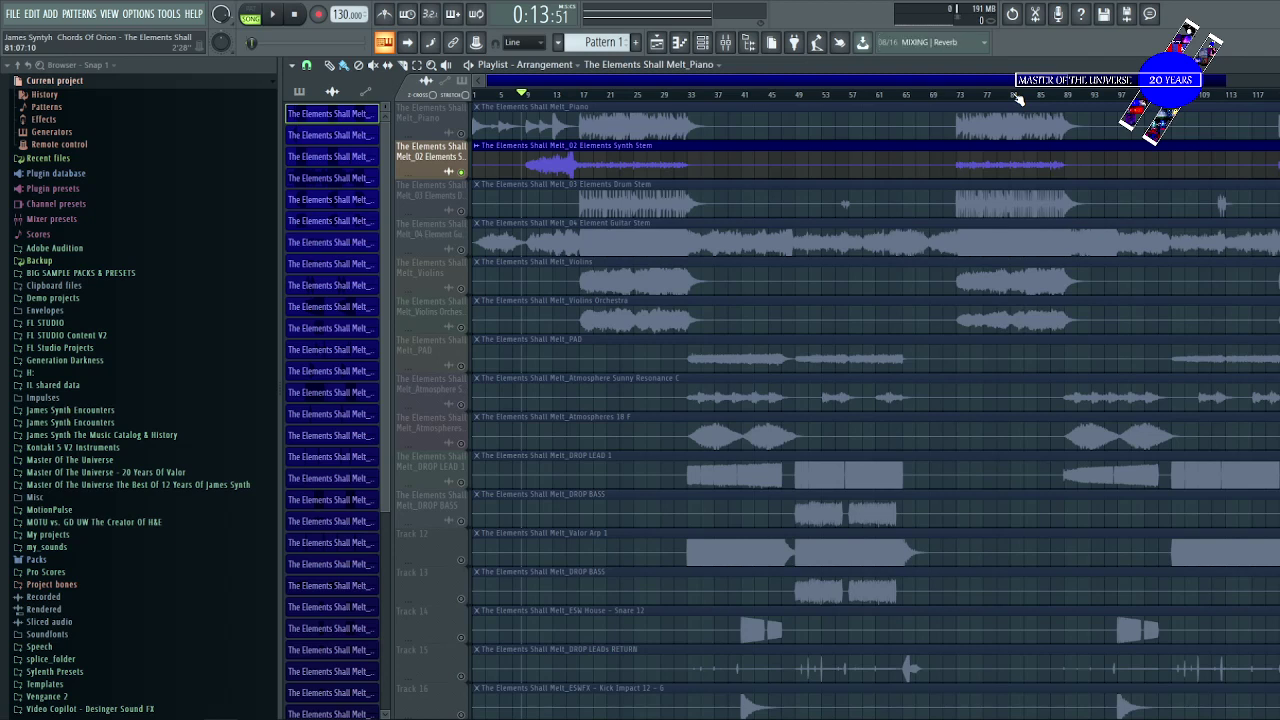
# Solo the Piano track again and play it from about bar 15, just before its dense section
pyautogui.click(579, 101)
pyautogui.click(463, 131)
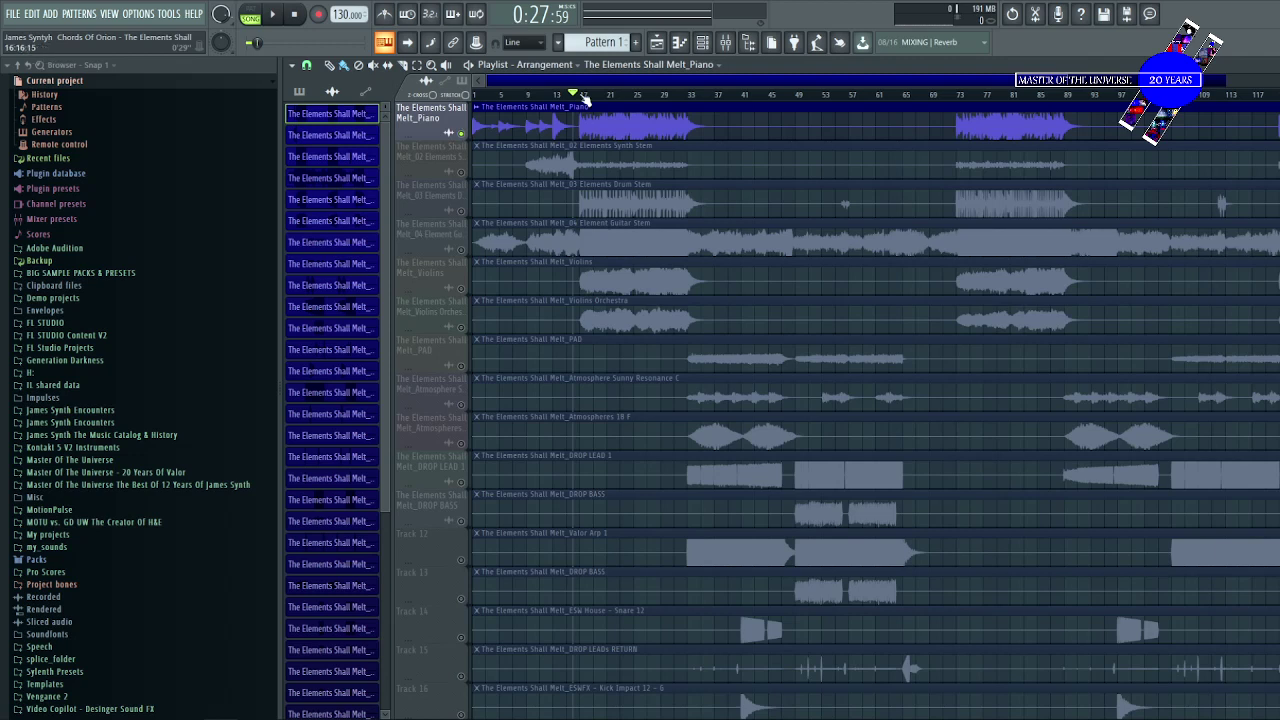
pyautogui.press('space')
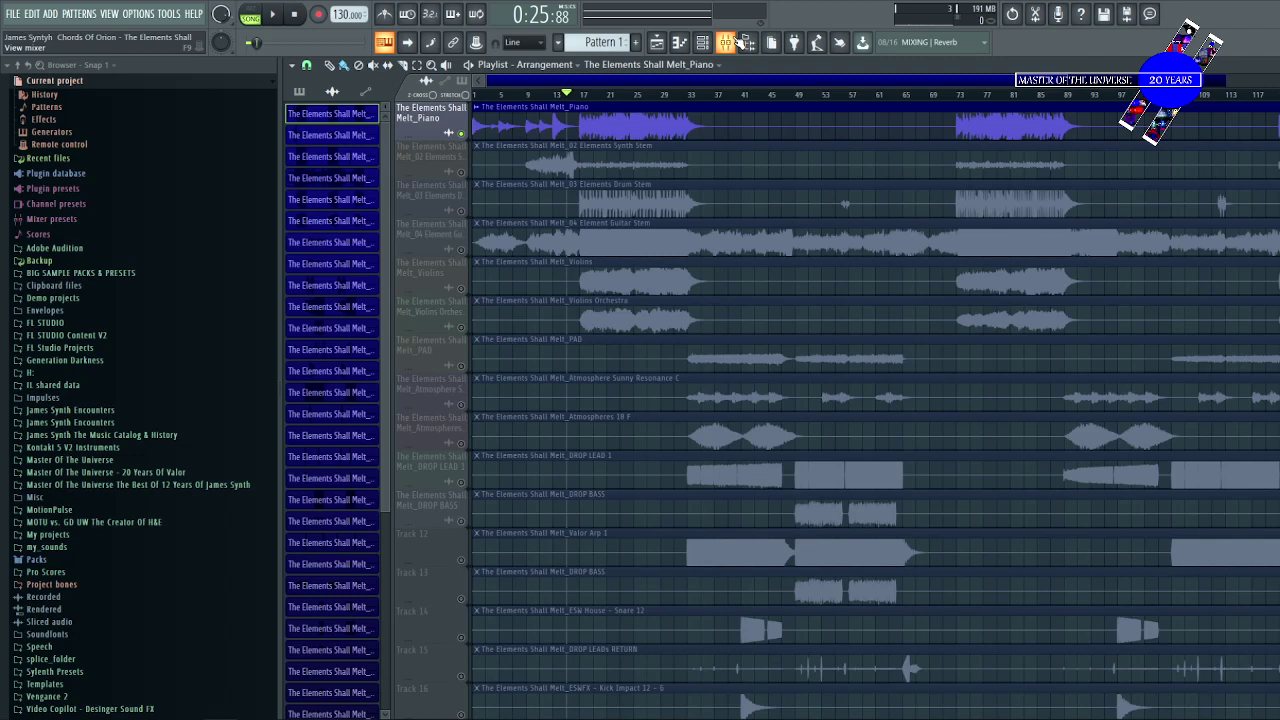
# Inspect the Fruity parametric EQ 2 and ValhallaRoom settings on the Piano mixer insert
pyautogui.click(728, 42)
pyautogui.click(1253, 108)
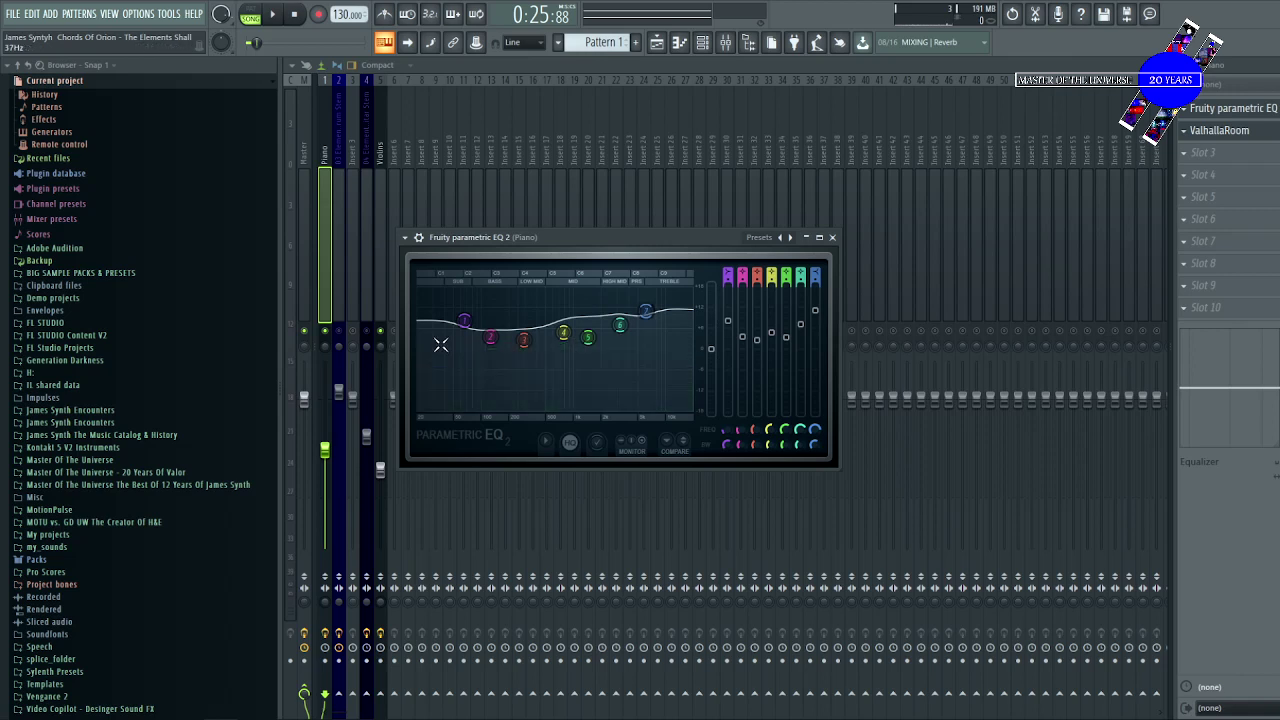
pyautogui.click(478, 322)
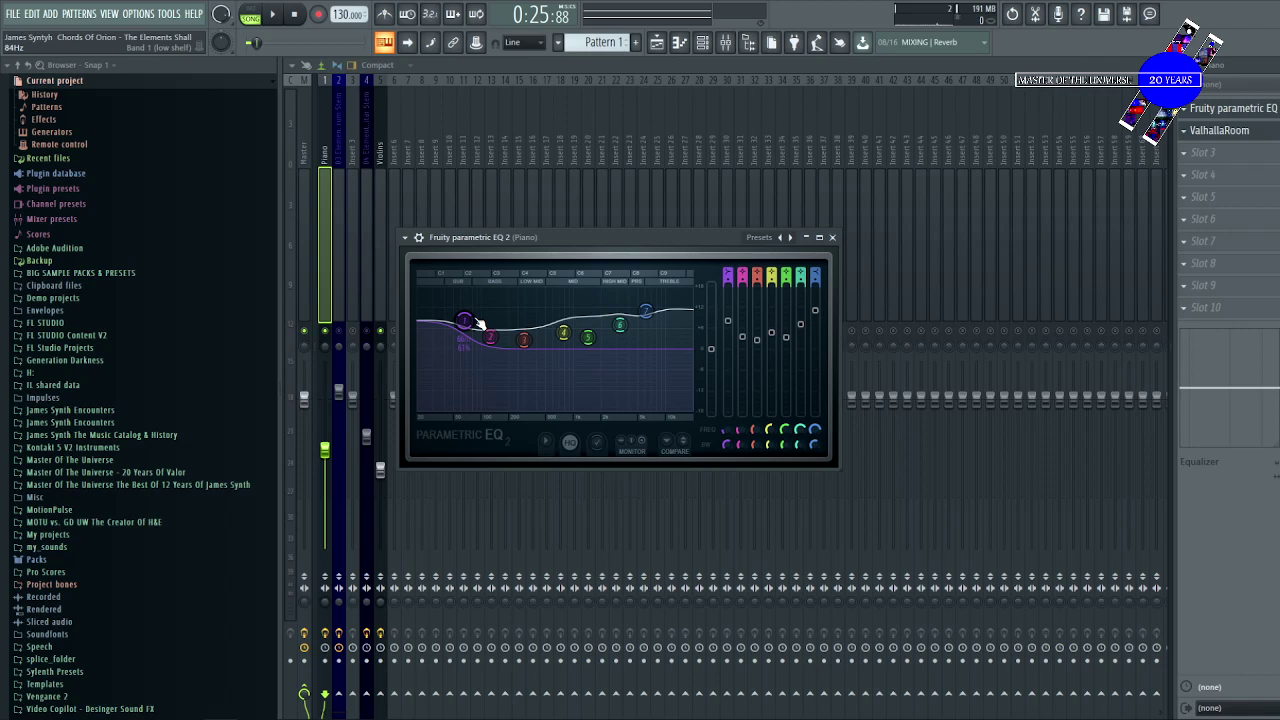
pyautogui.click(1219, 130)
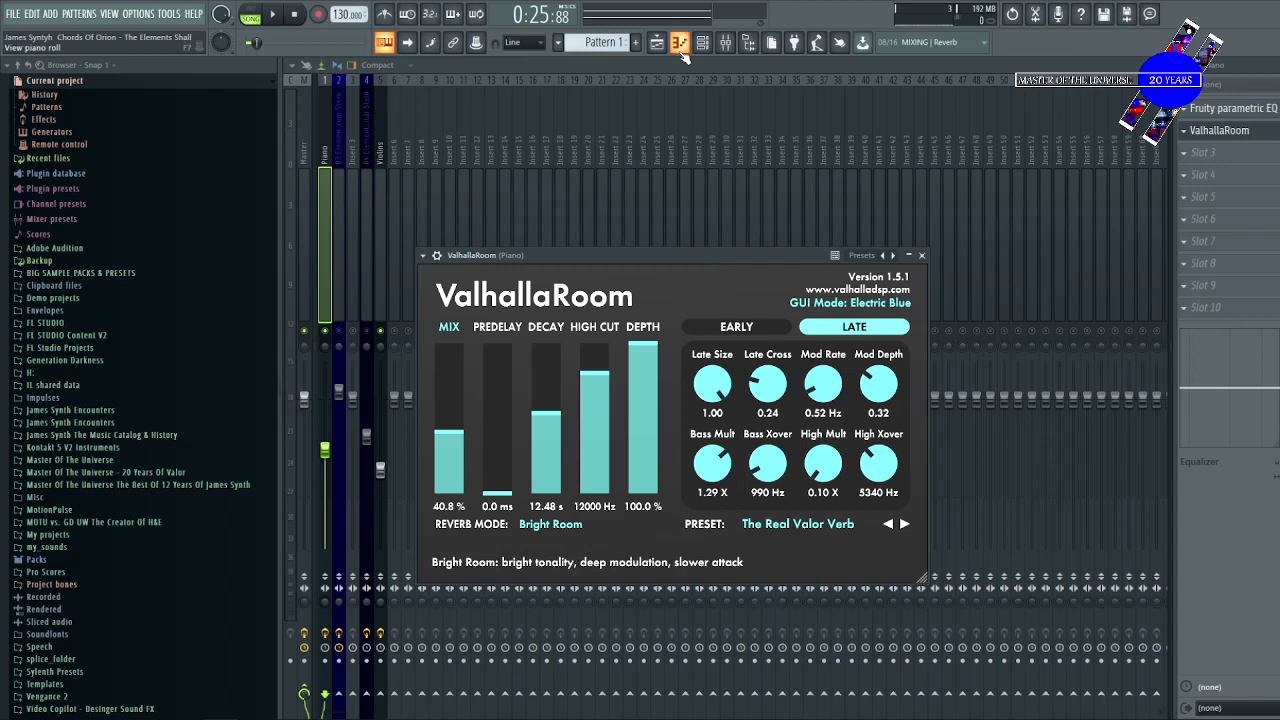
# Review the playlist and mixer, and play the 04 Element Guitar Stem on its own
pyautogui.press('F5')
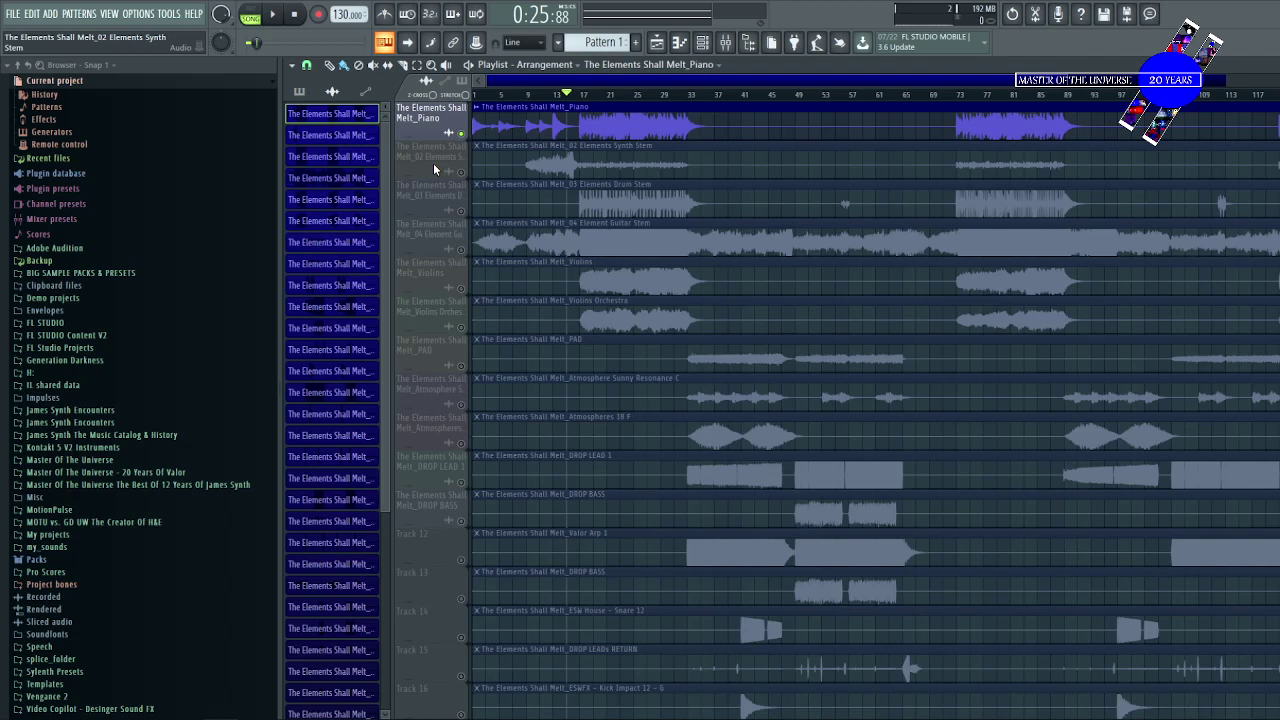
pyautogui.press('F9')
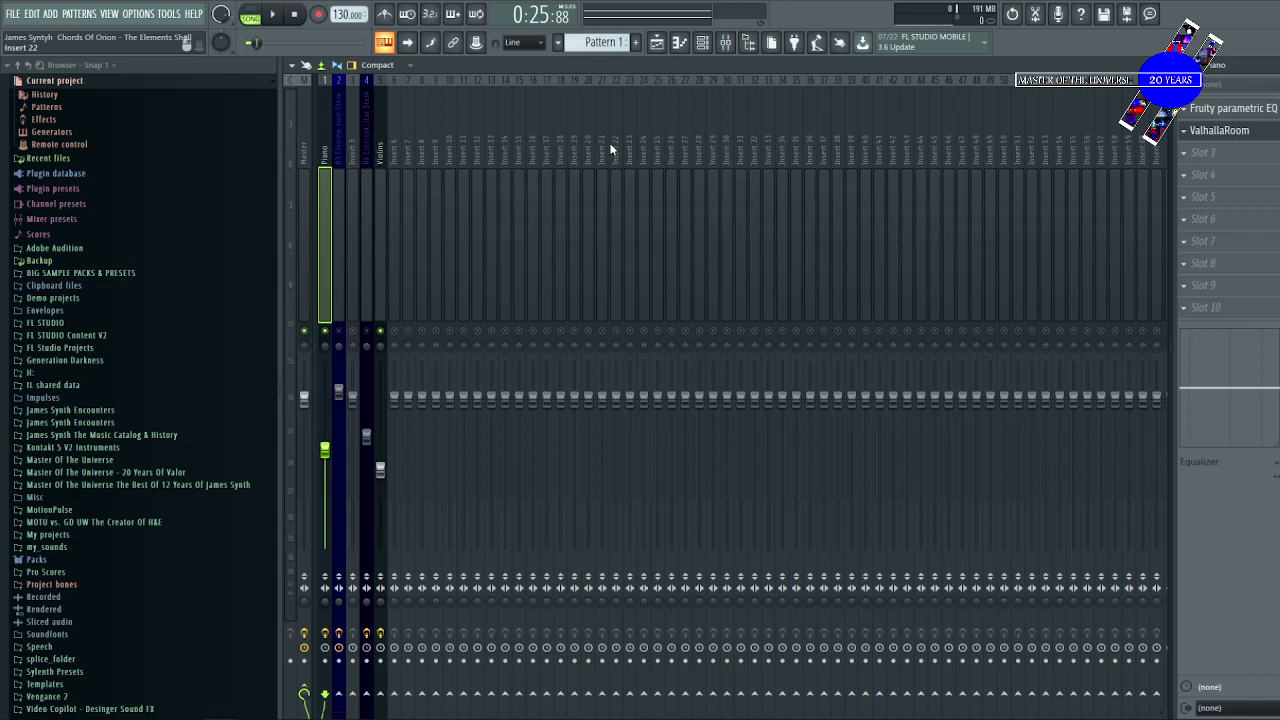
pyautogui.press('Right')
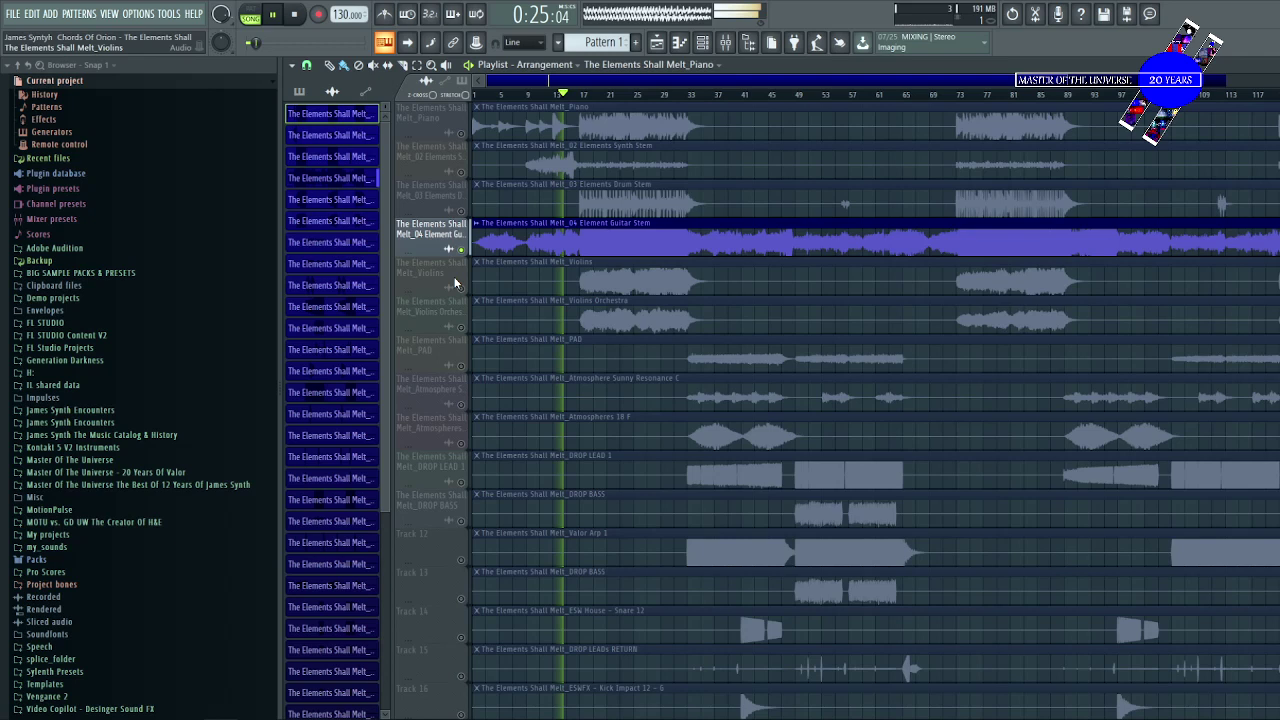
pyautogui.press('space')
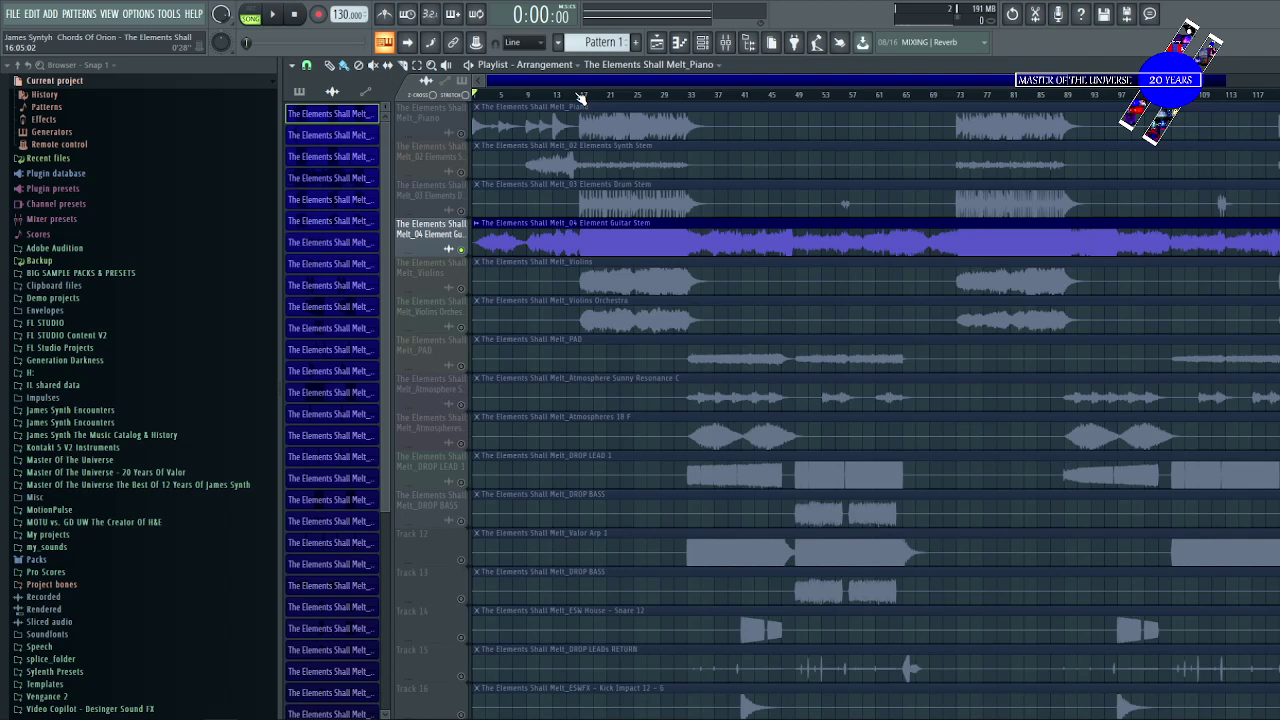
# Play the soloed Piano track from about bar 22 in the playlist
pyautogui.click(581, 96)
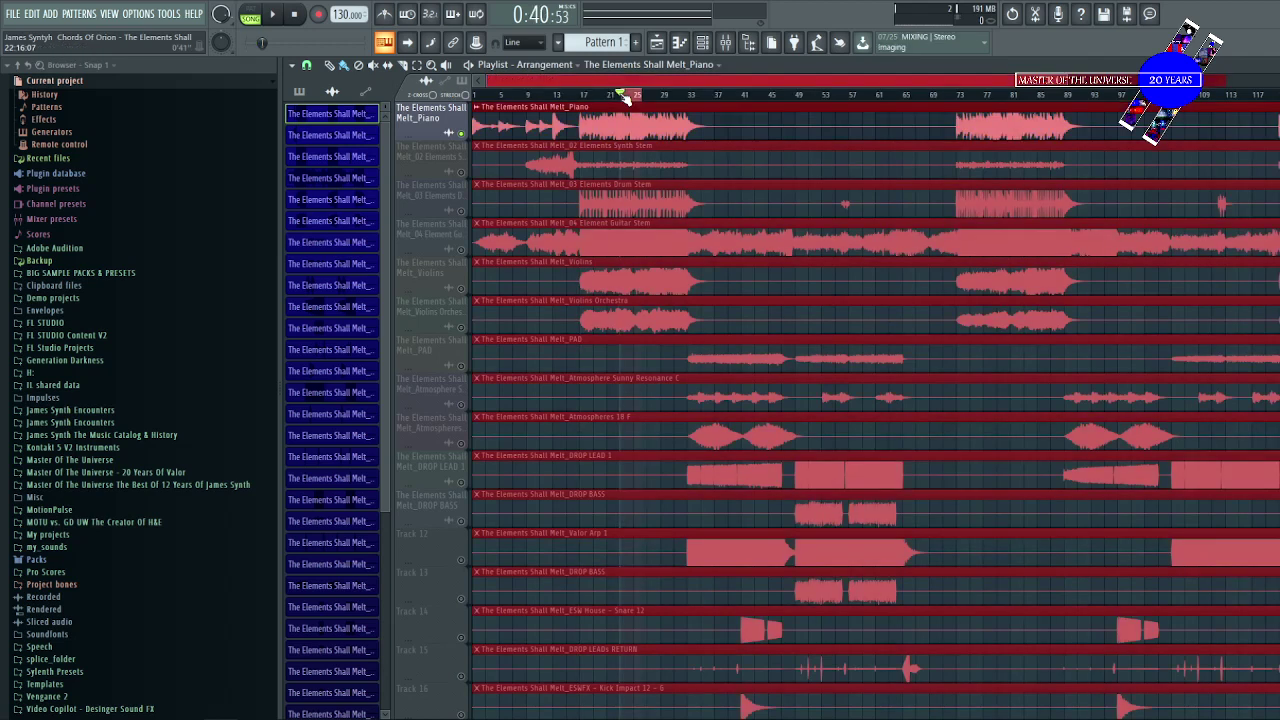
pyautogui.press('space')
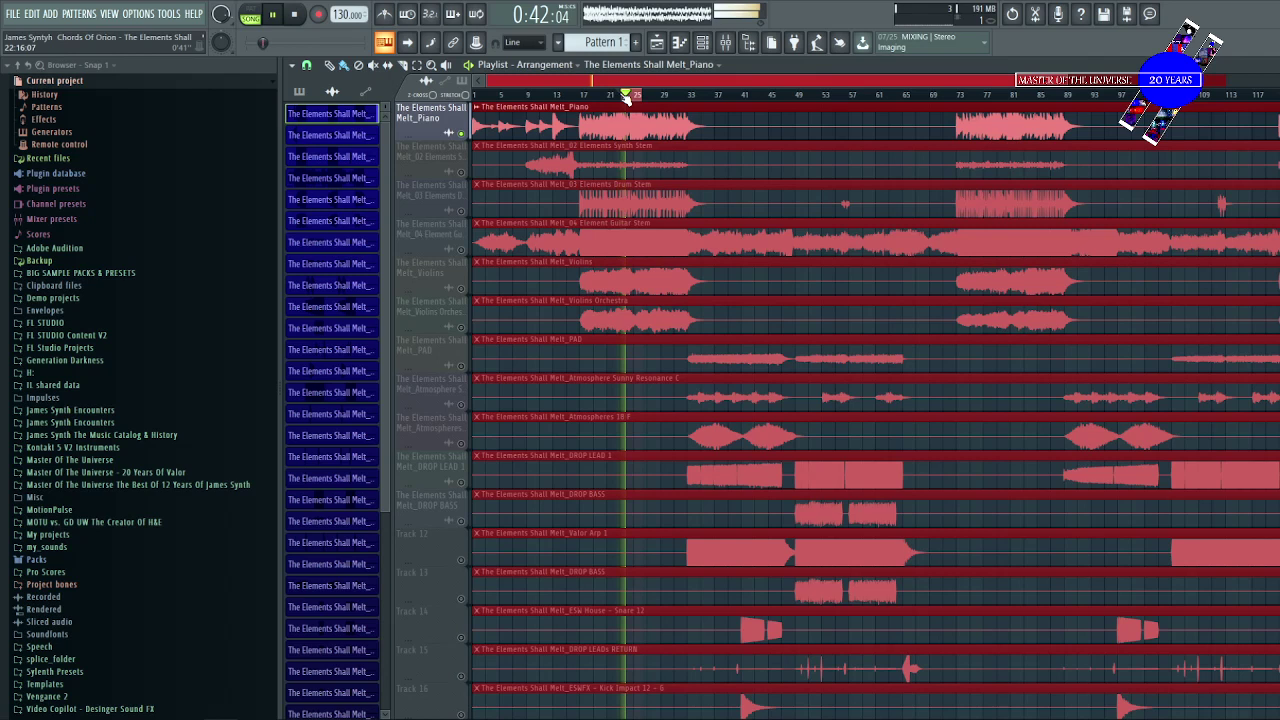
pyautogui.click(624, 96)
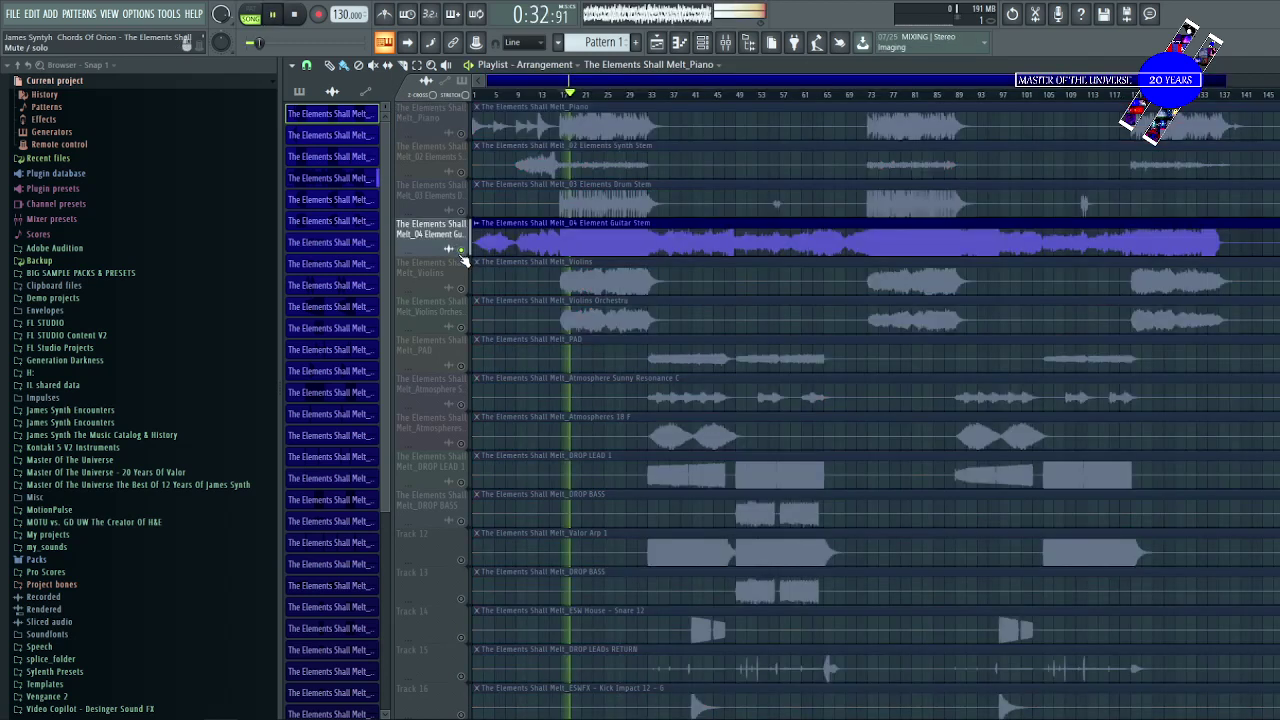
# Switch to OBS Studio and raise the Mic/Aux level to -2.6 dB
pyautogui.hotkey('alt', 'Tab')
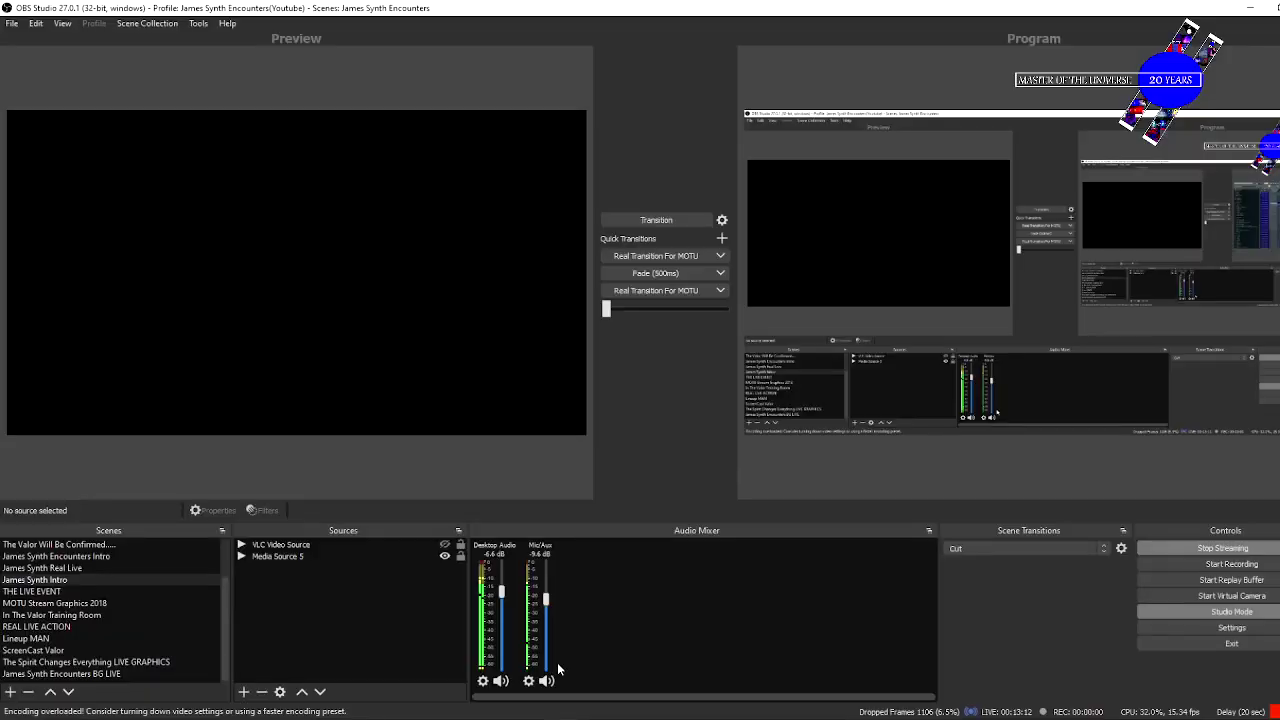
pyautogui.moveTo(546, 598); pyautogui.dragTo(546, 578)
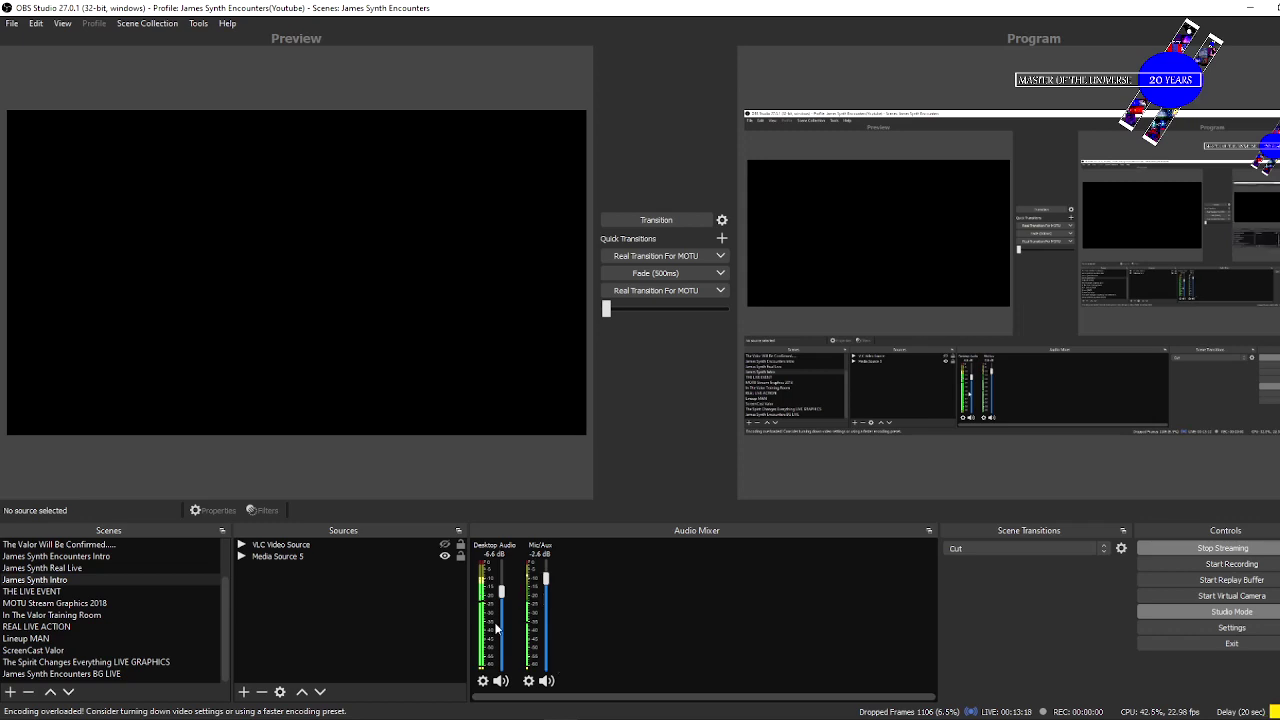